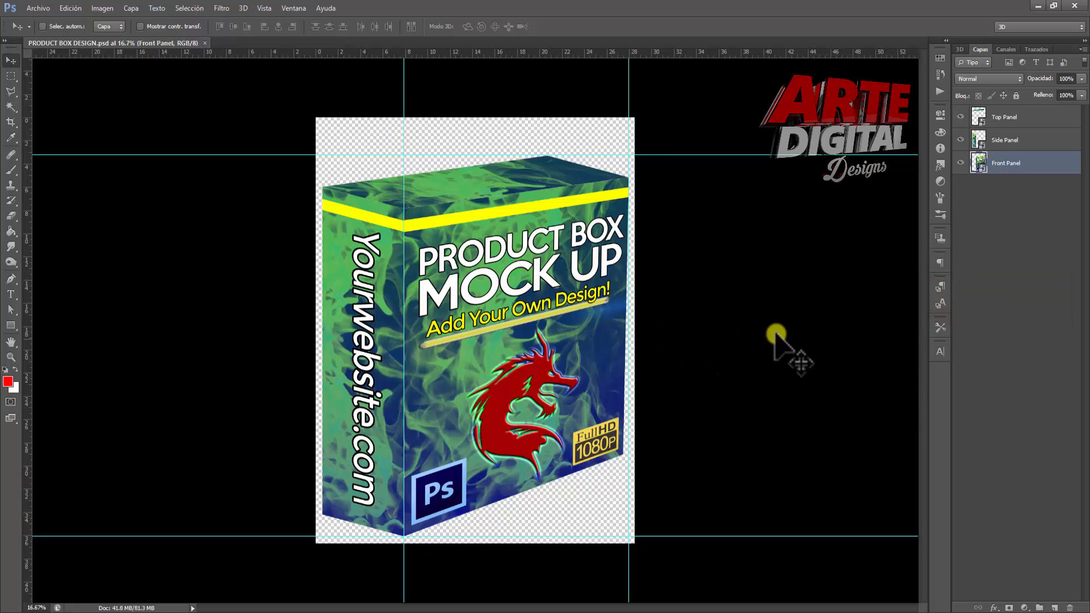
- Open the Front Panel smart object's contents and replace the PRODUCT BOX title text with "LEARN"
double_click(980, 170)
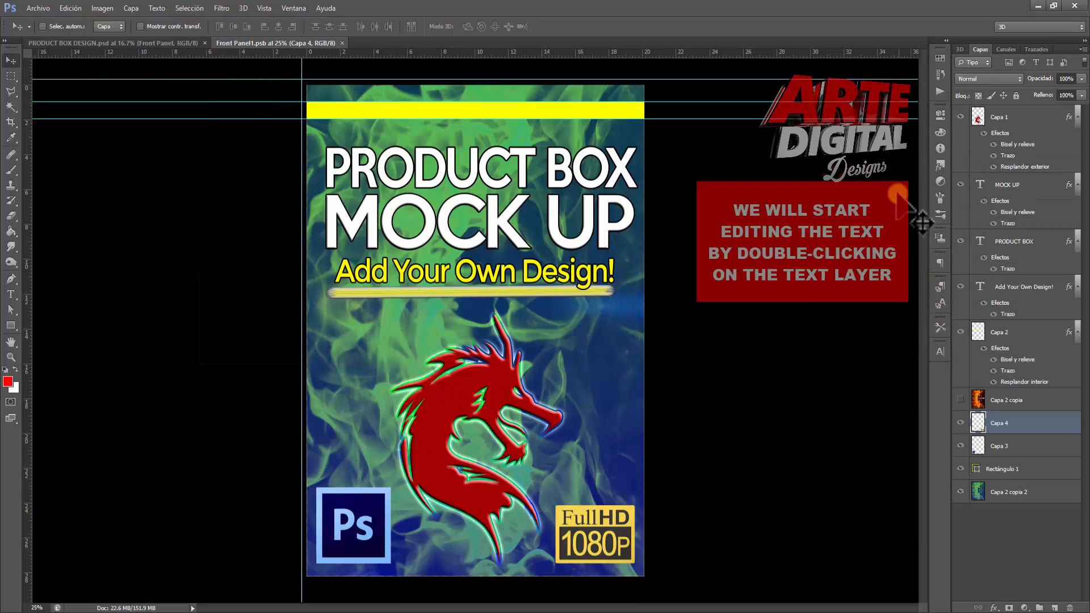
click(996, 242)
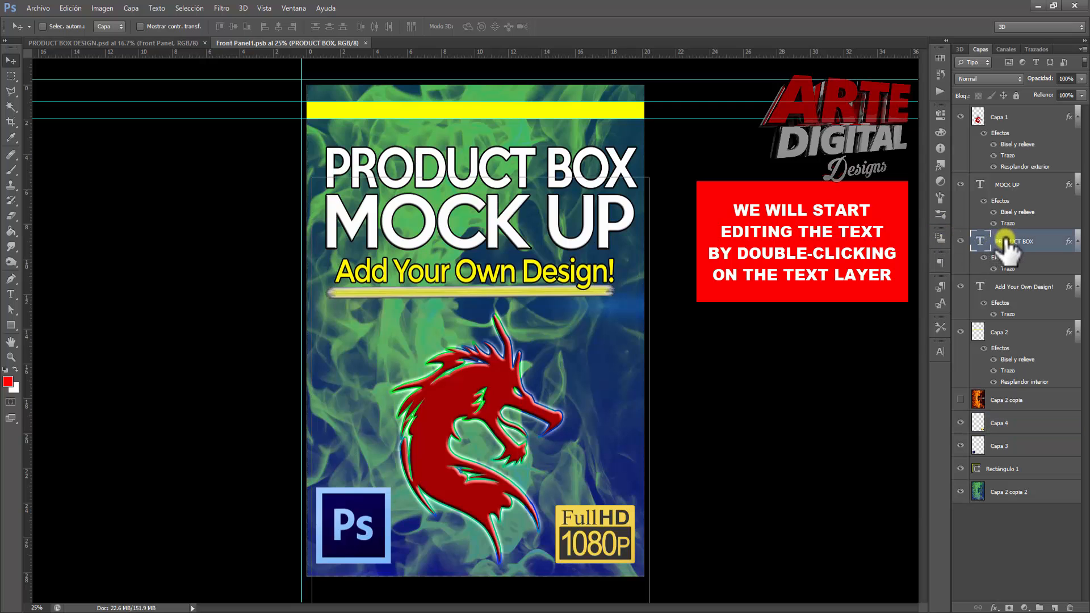
double_click(979, 237)
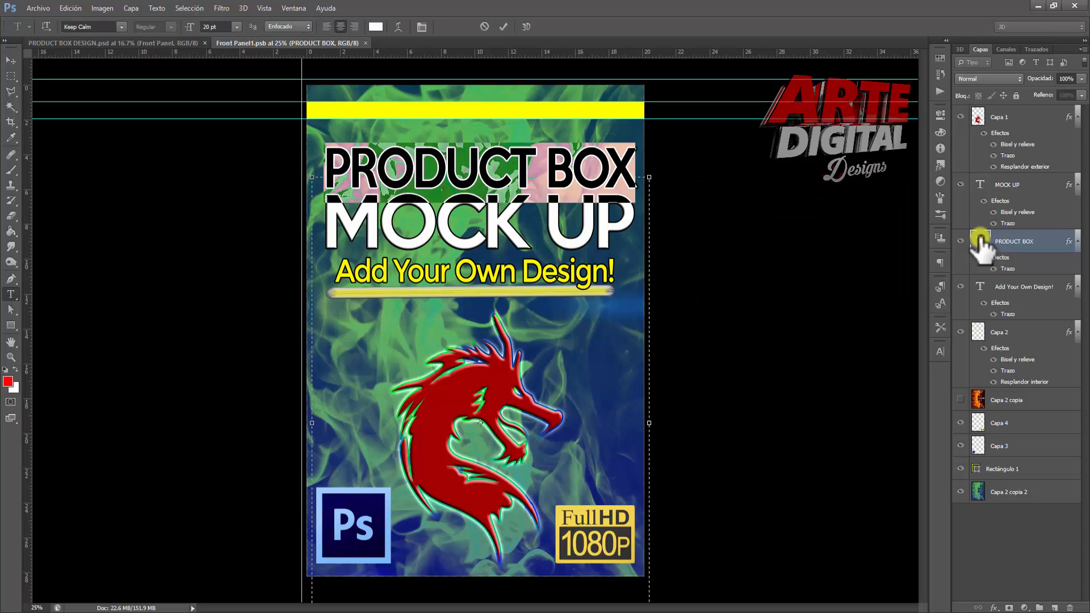
text(L)
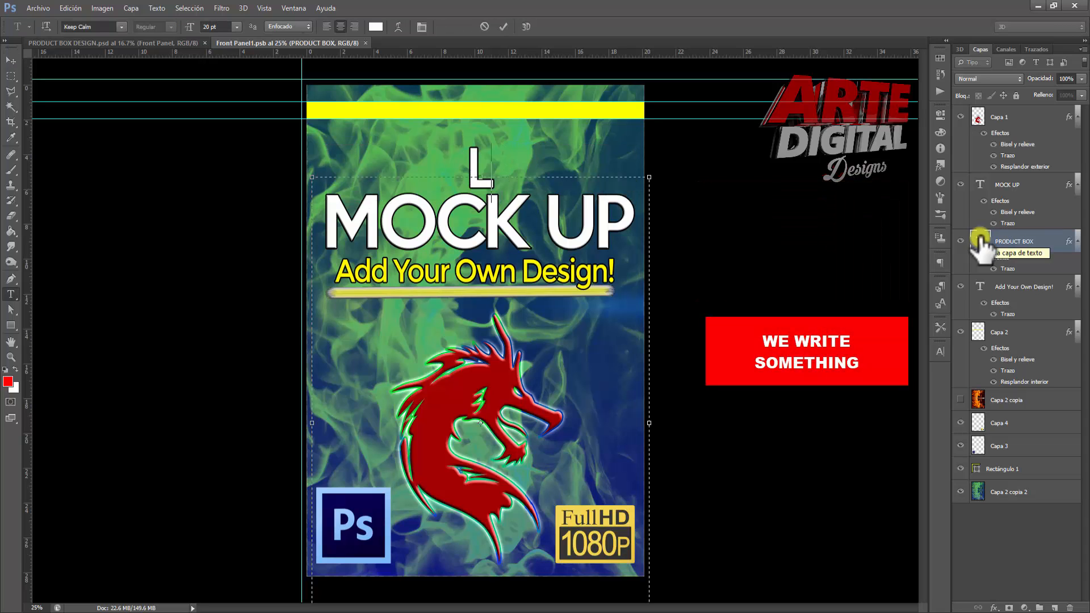
text(EARB)
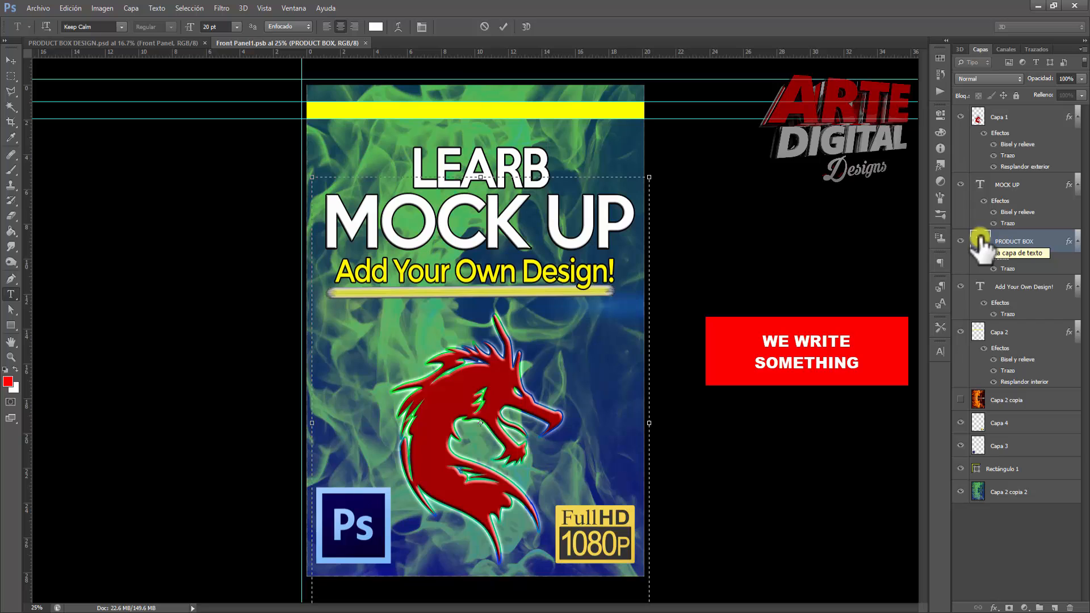
key(BackSpace)
text(N)
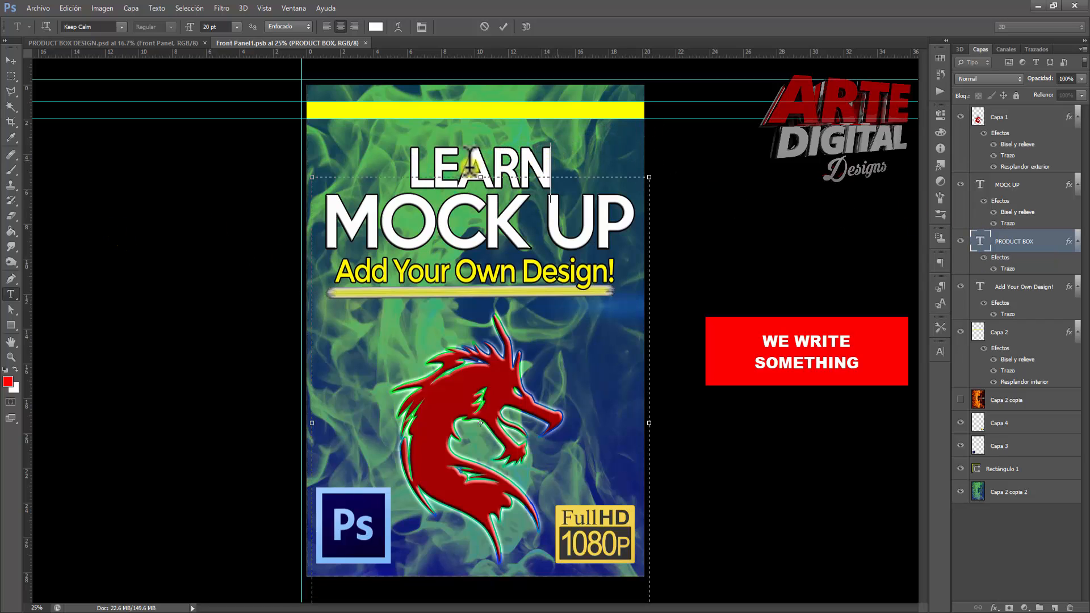
- Set the font size of the whole LEARN title to 24 pt and commit the text
drag(435, 165, 407, 165)
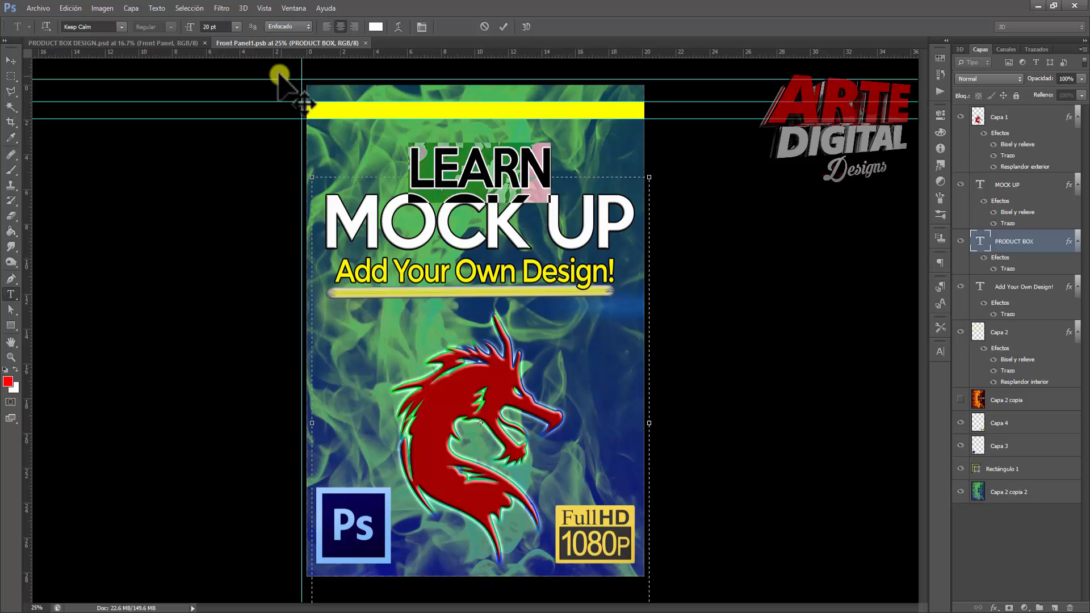
click(238, 27)
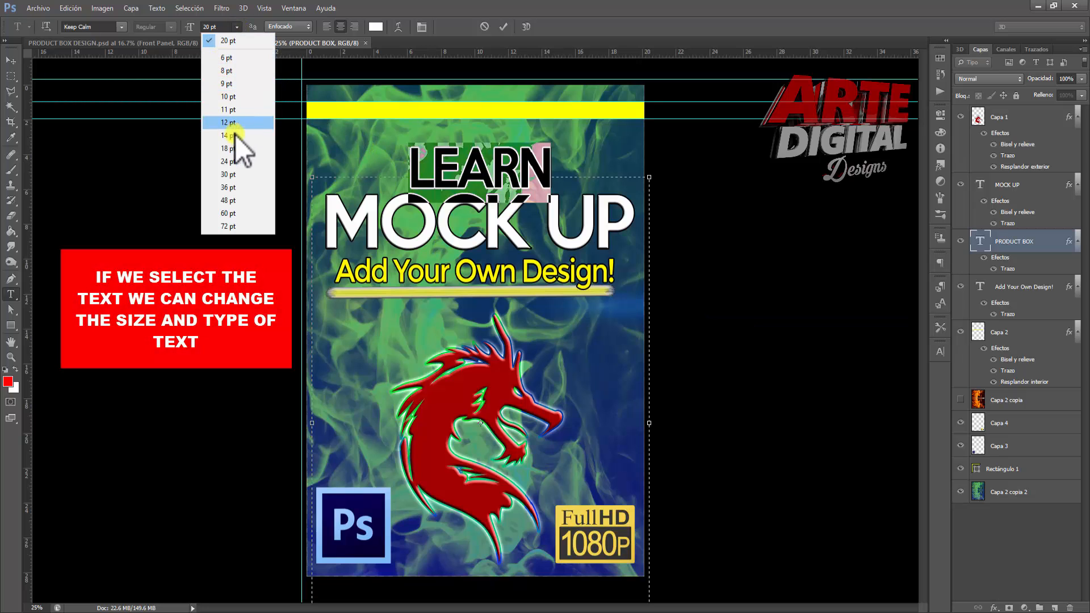
click(229, 161)
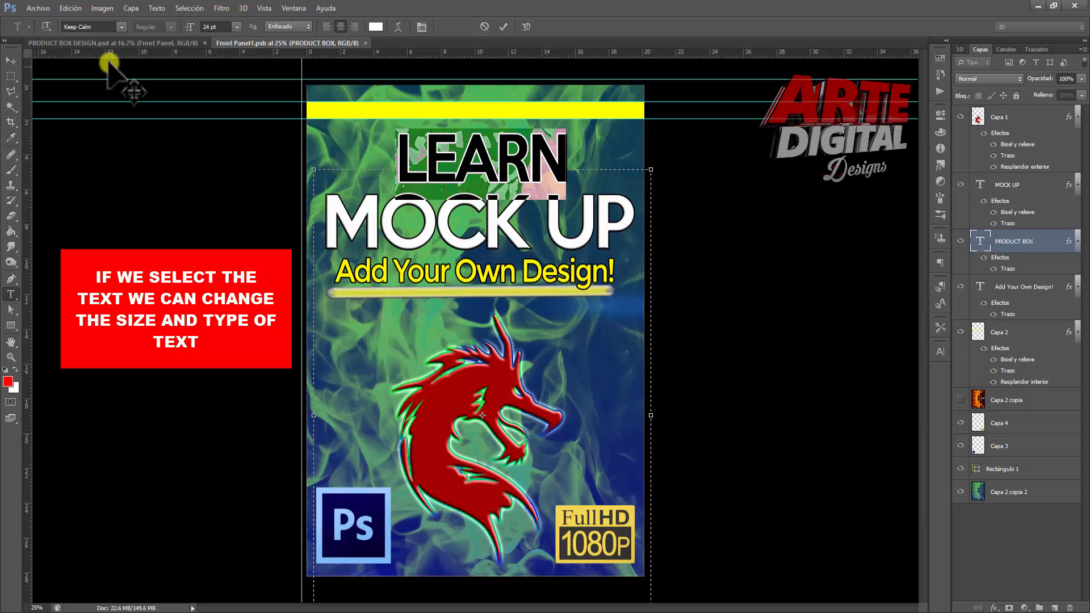
click(11, 61)
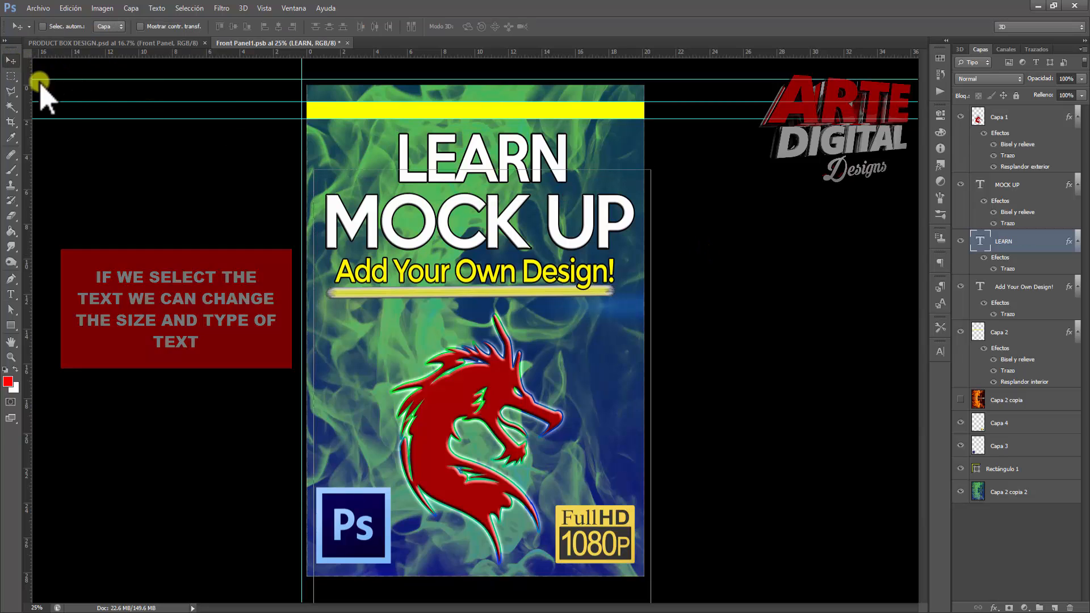
- Replace the MOCK UP title text with "EBAY SEO" and shift it slightly left to centre it on the panel
click(995, 186)
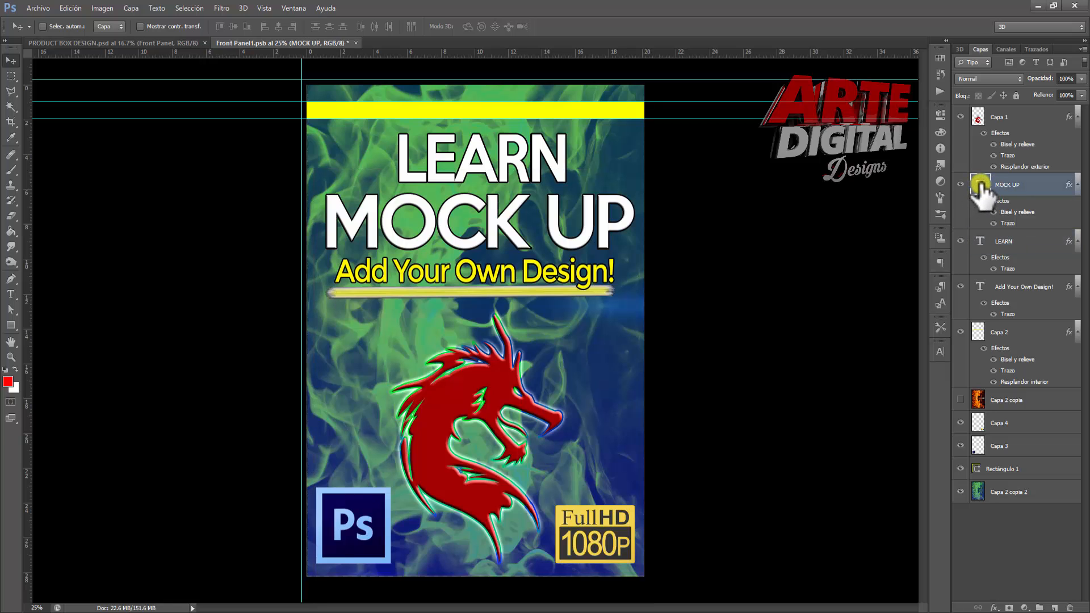
double_click(981, 185)
text(EBAY SEO)
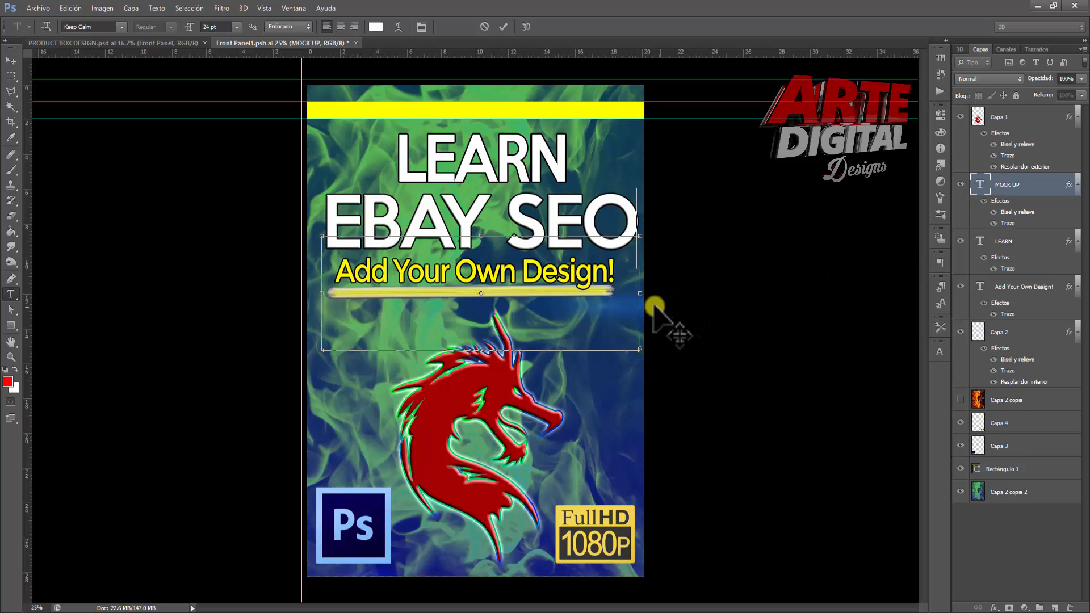
mouse_move(655, 306)
mouse_down()
mouse_move(650, 288)
mouse_move(657, 316)
mouse_move(656, 307)
mouse_up()
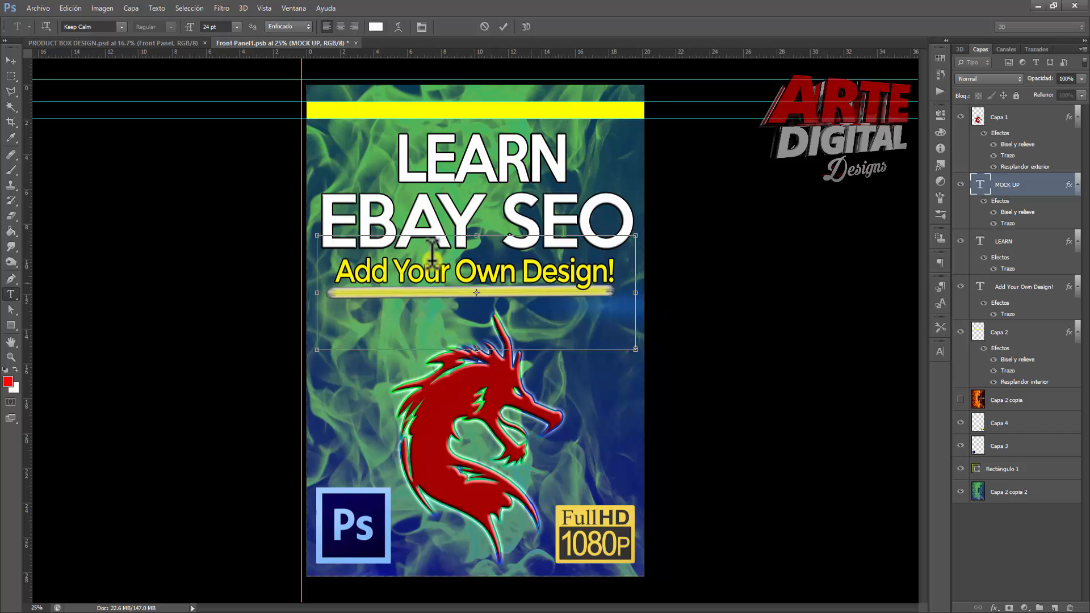
click(10, 61)
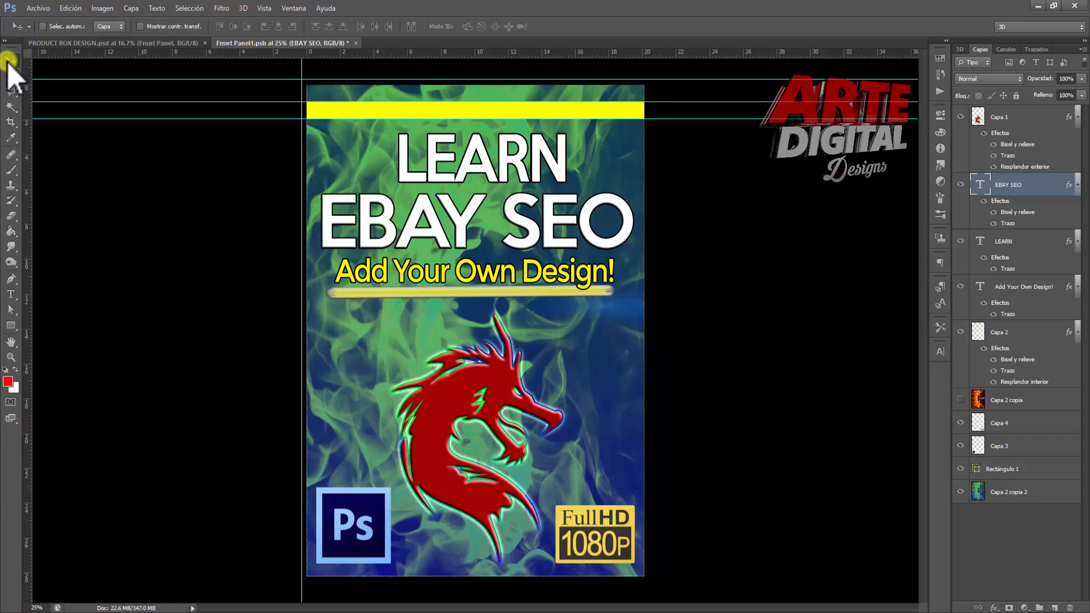
- Replace the yellow "Add Your Own Design!" tagline with "AND SELL FASTER !!"
click(991, 289)
double_click(980, 282)
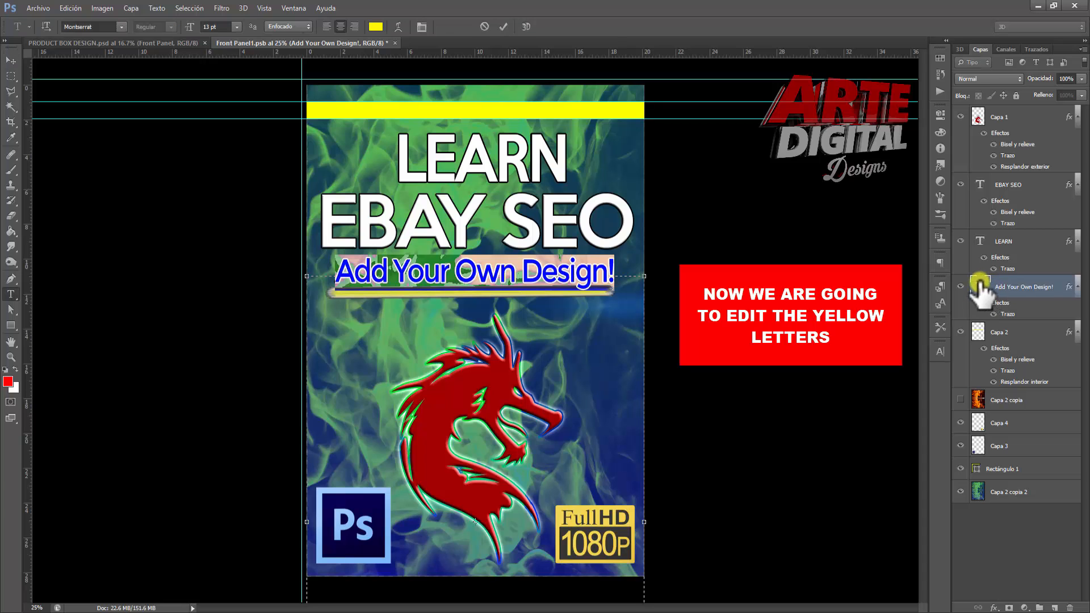
text(AND)
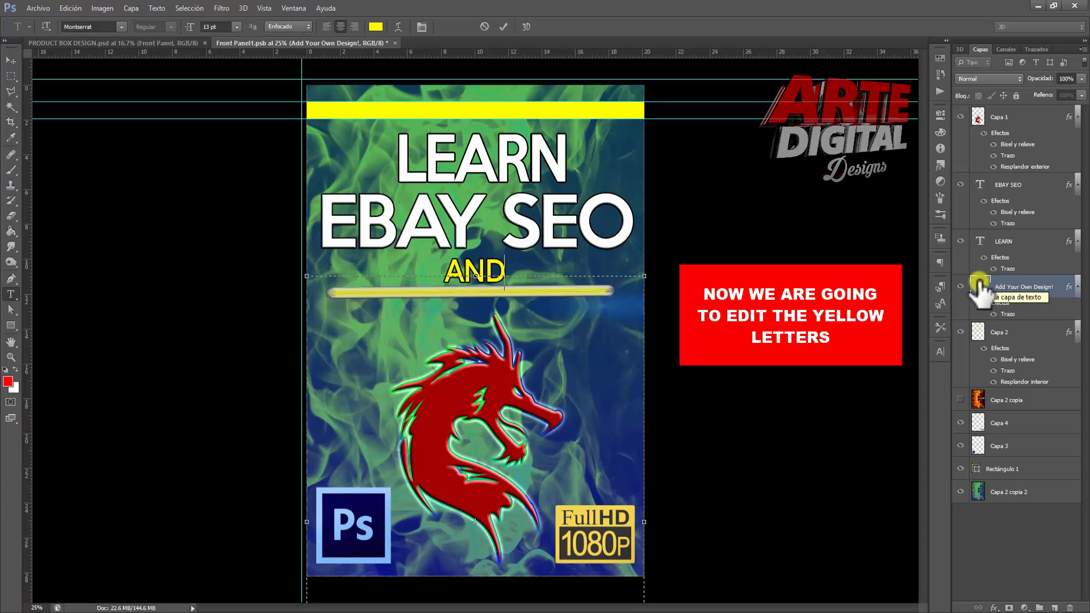
text( SELL FASTER!!)
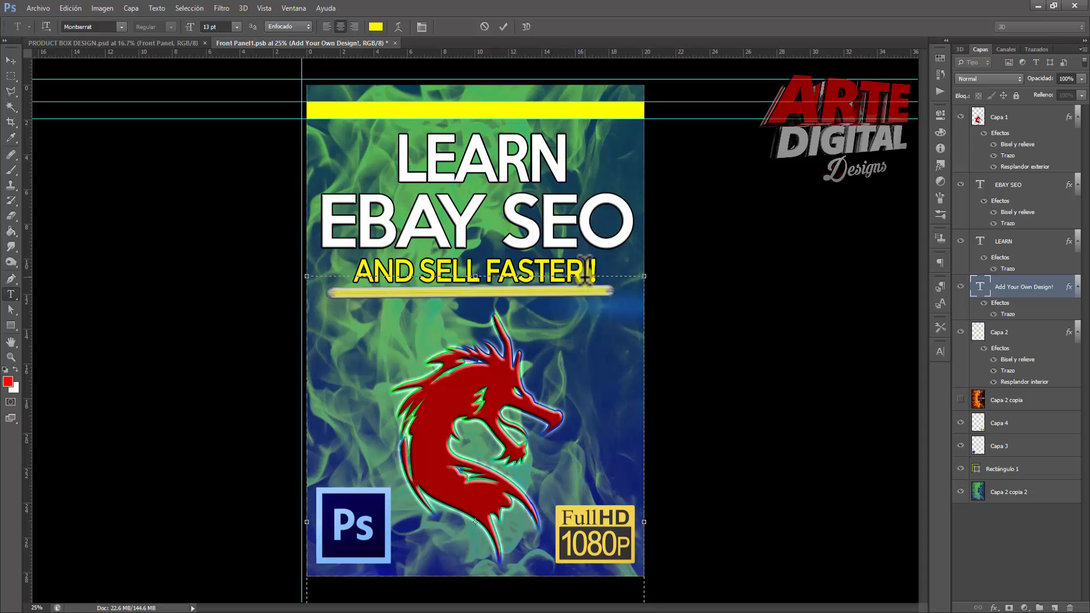
click(582, 271)
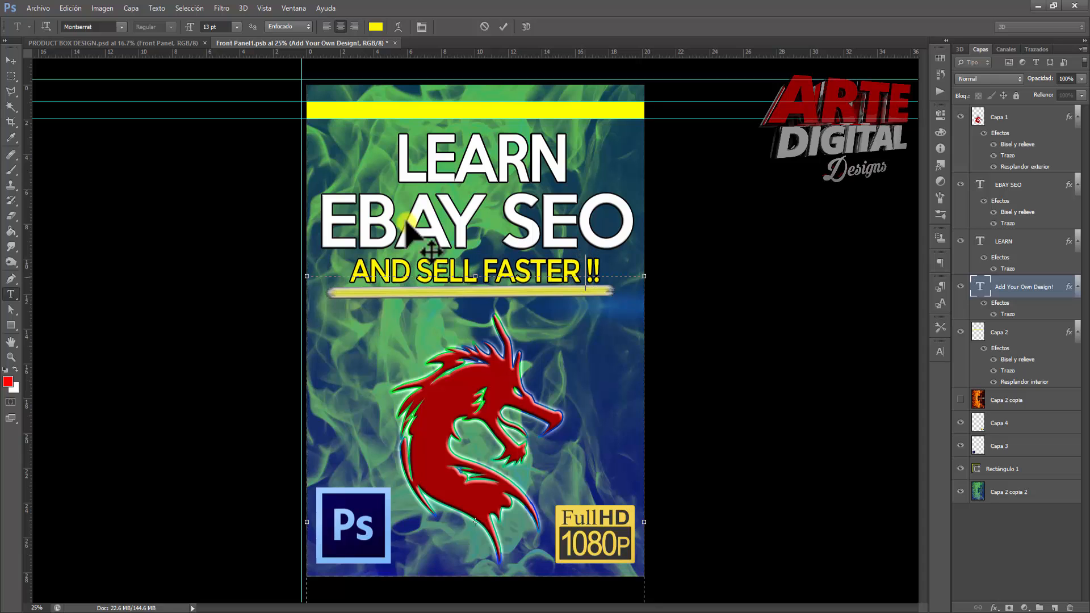
click(9, 60)
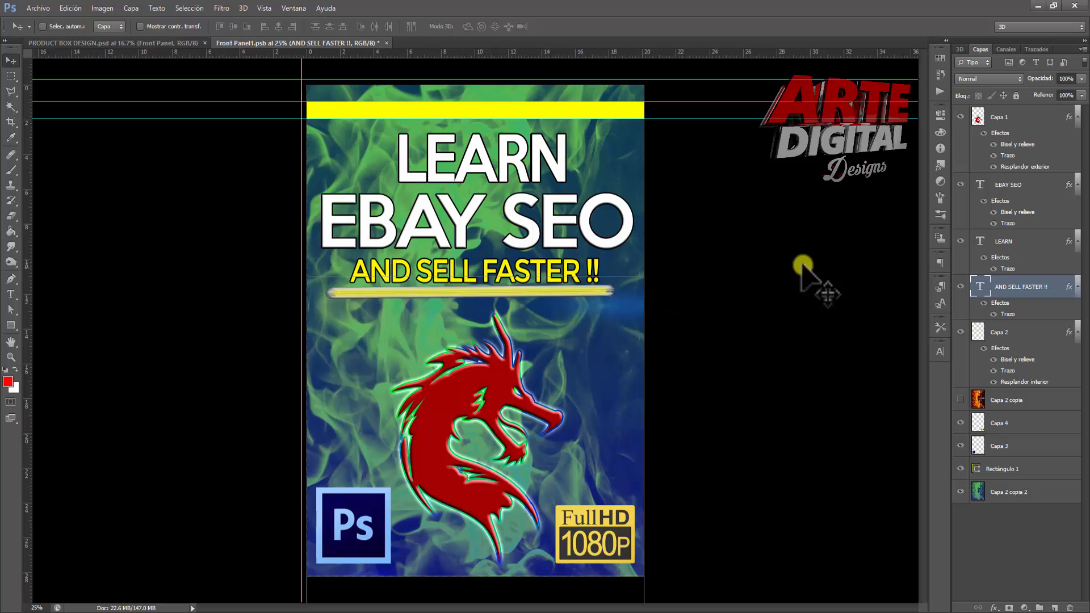
- Hide the red dragon layer and place the ebay-189064 image from the Downloads folder into the front panel
click(1026, 117)
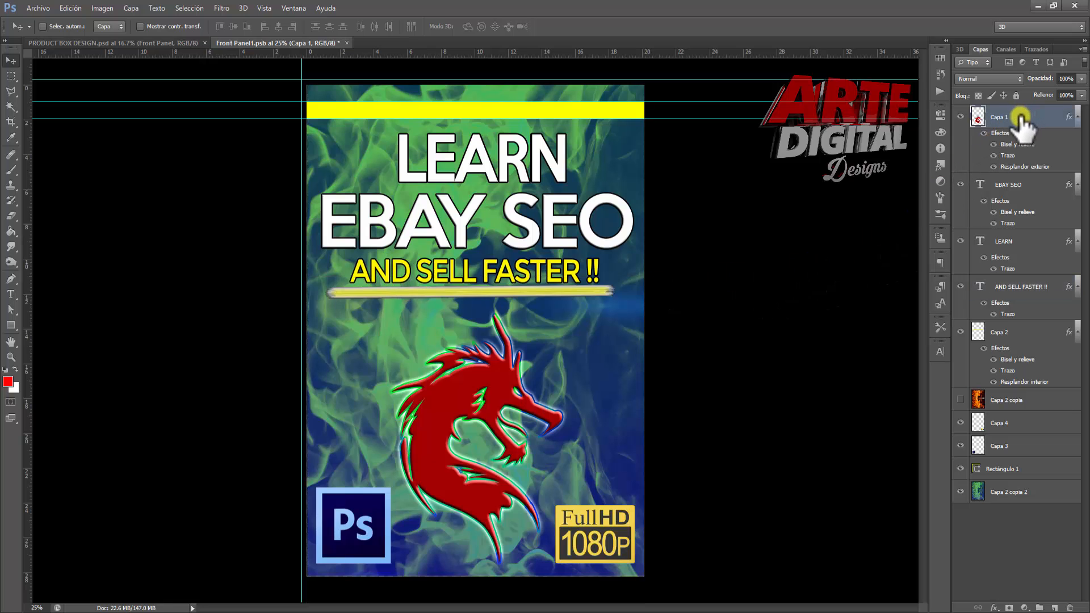
click(961, 116)
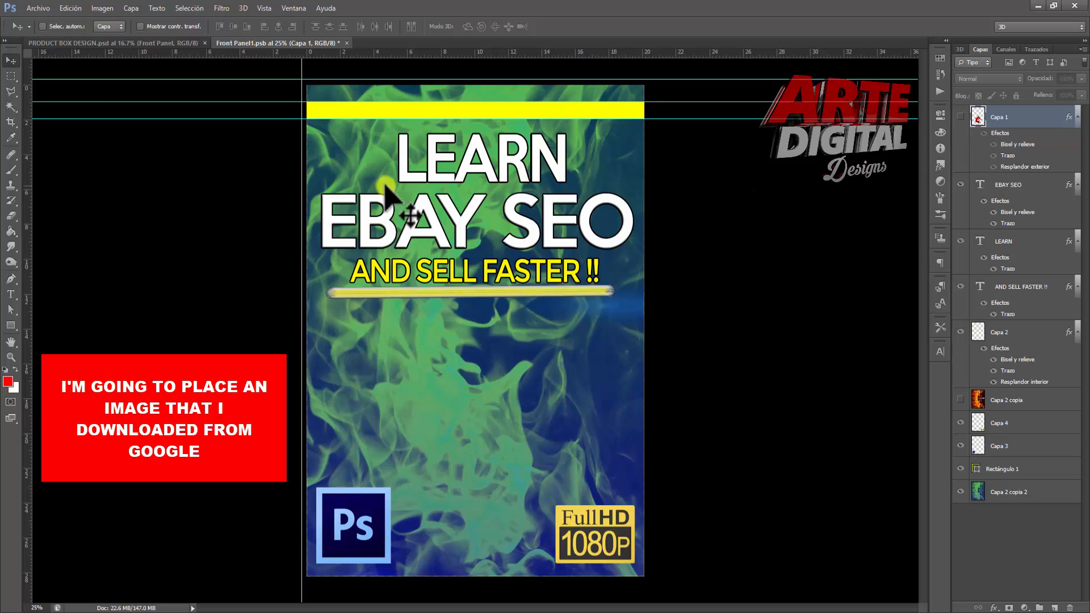
click(47, 8)
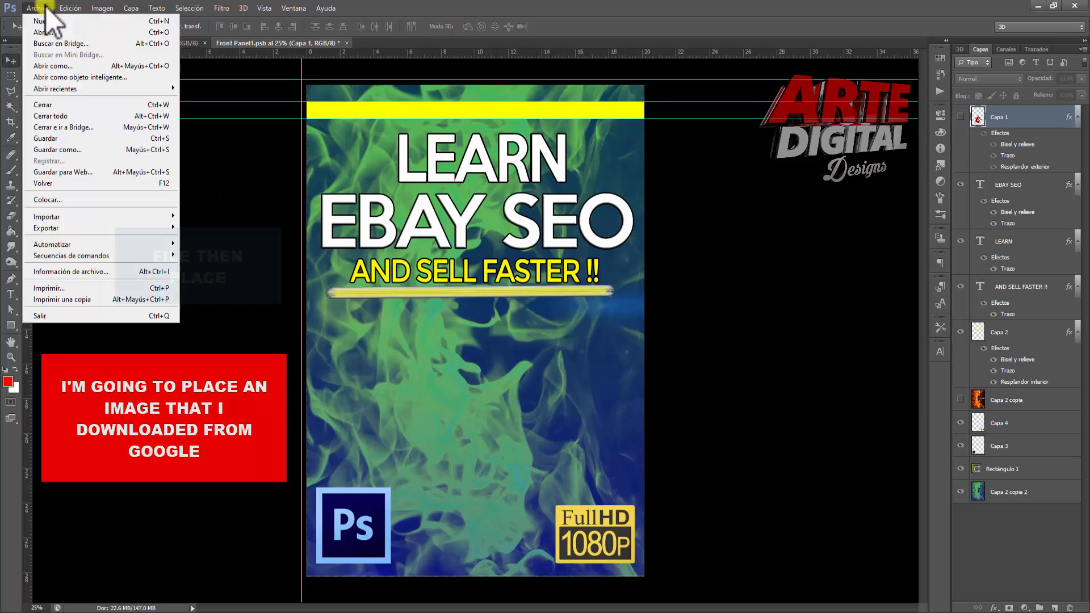
click(69, 200)
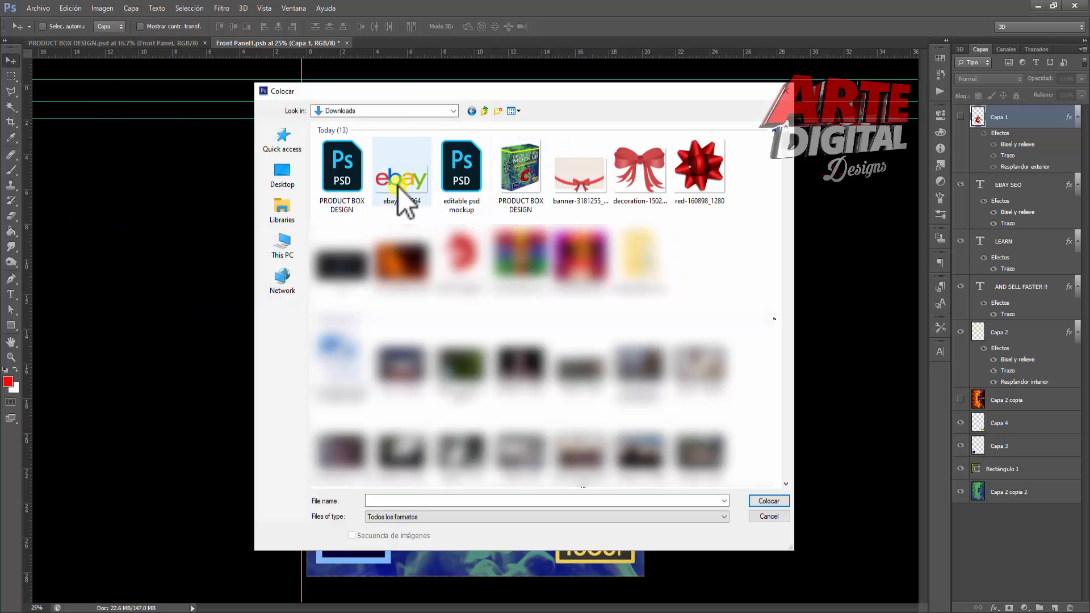
double_click(399, 185)
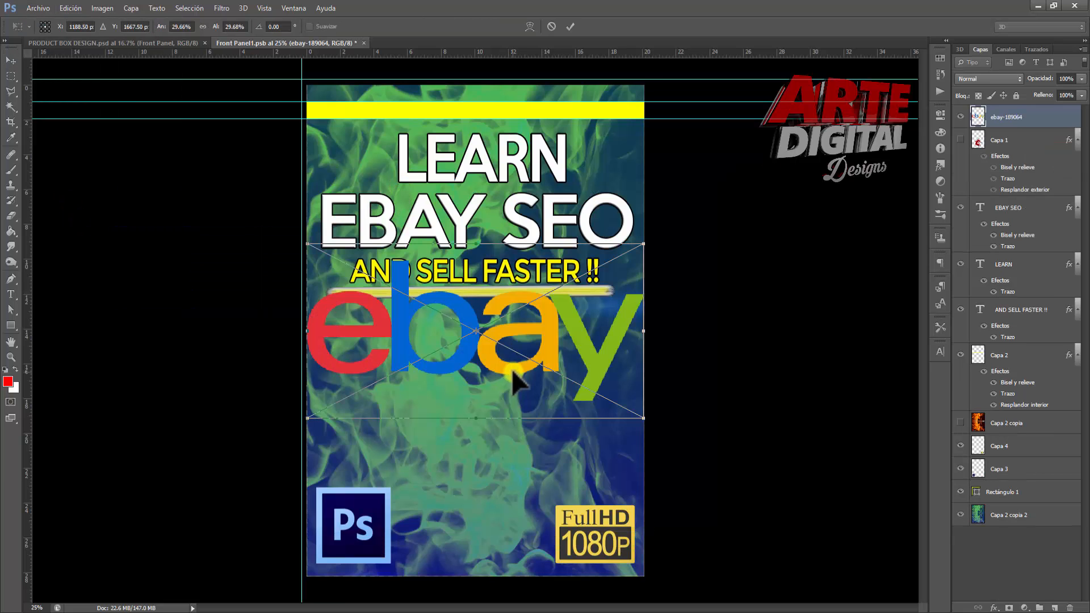
- Move the placed ebay logo below the yellow line, scale it to about 27.5%, and commit the placement
drag(513, 368, 517, 418)
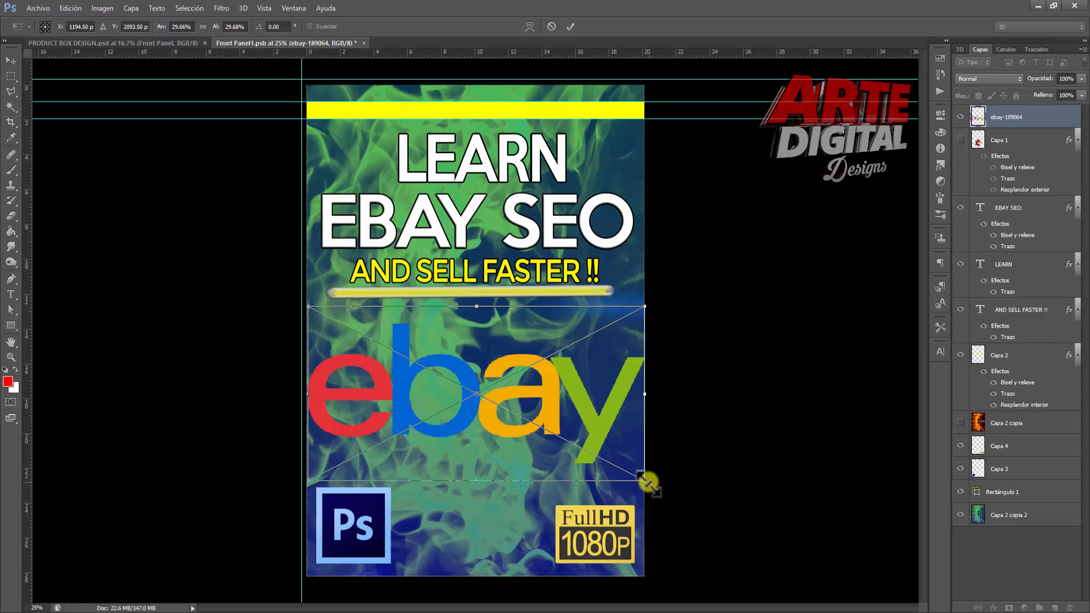
drag(636, 473, 621, 468)
mouse_move(566, 408)
mouse_down()
mouse_move(569, 418)
mouse_move(571, 408)
mouse_up()
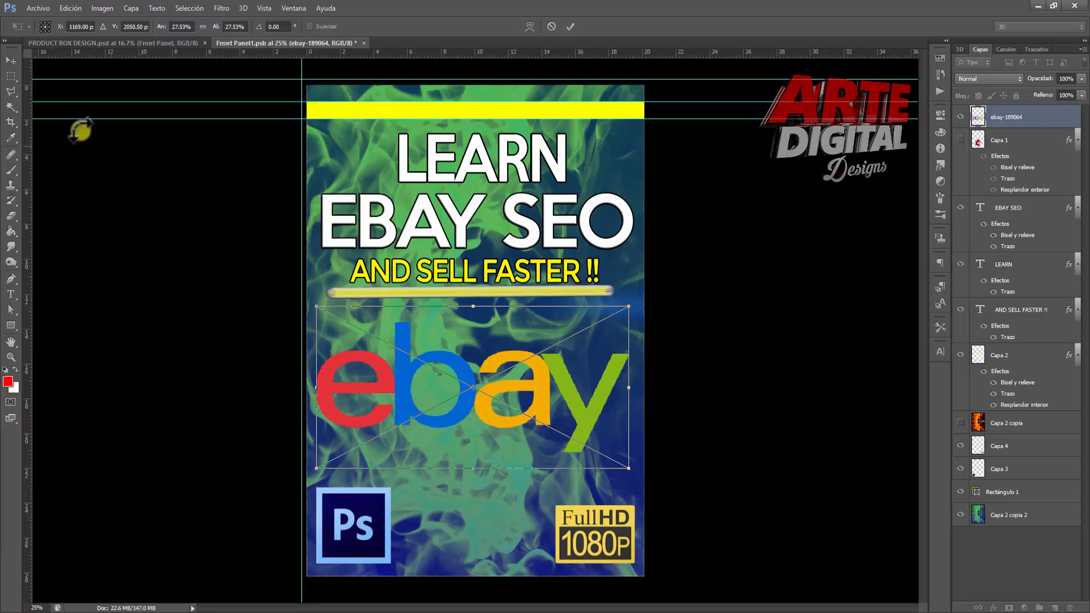
click(12, 59)
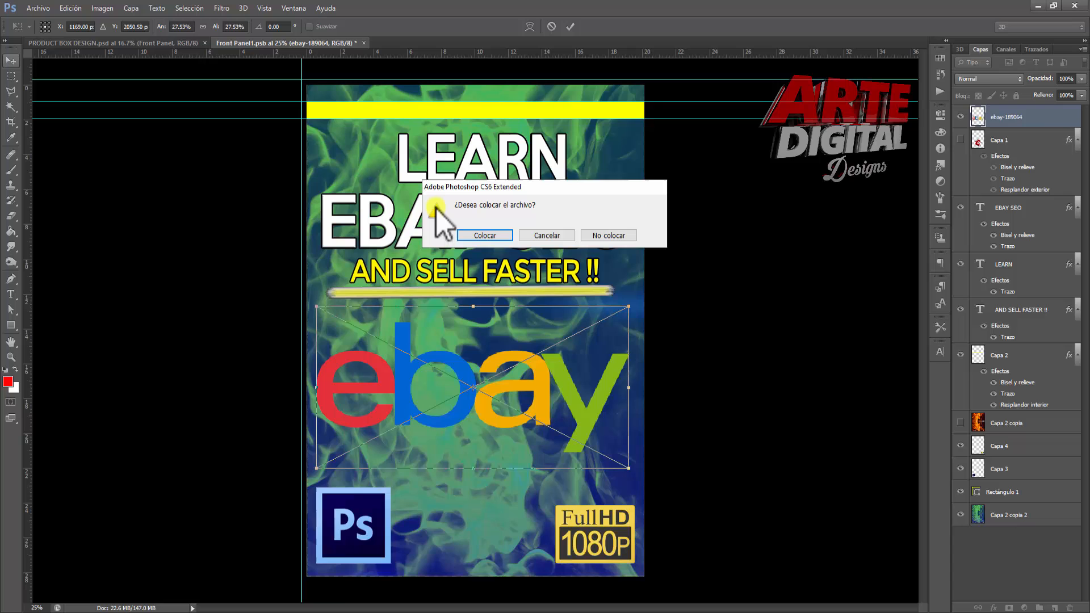
click(475, 235)
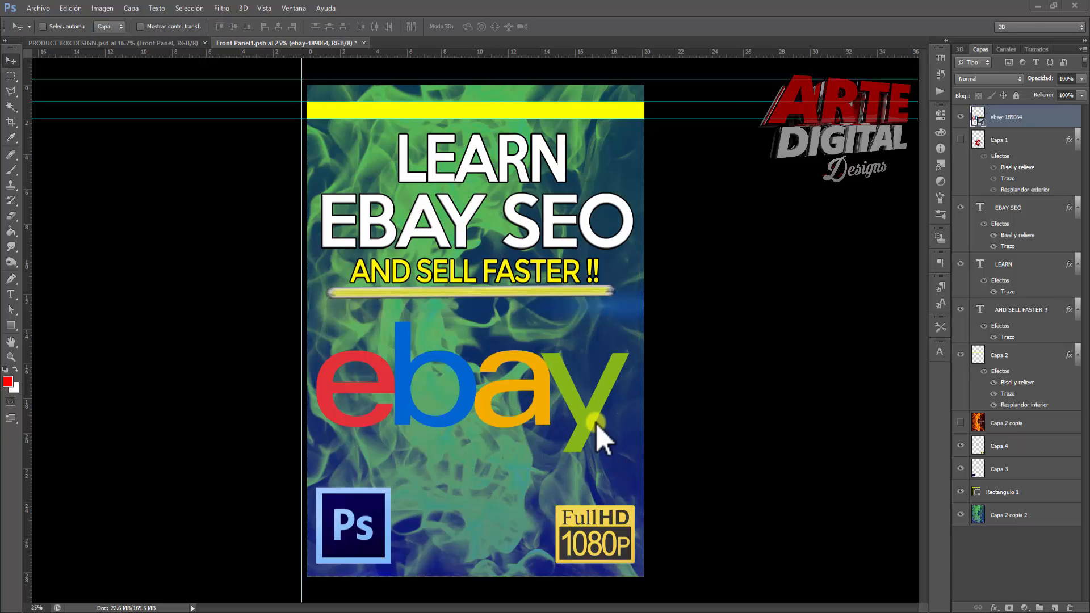
- Hide the Capa 3 layer containing the blue Ps logo
click(1004, 474)
click(960, 470)
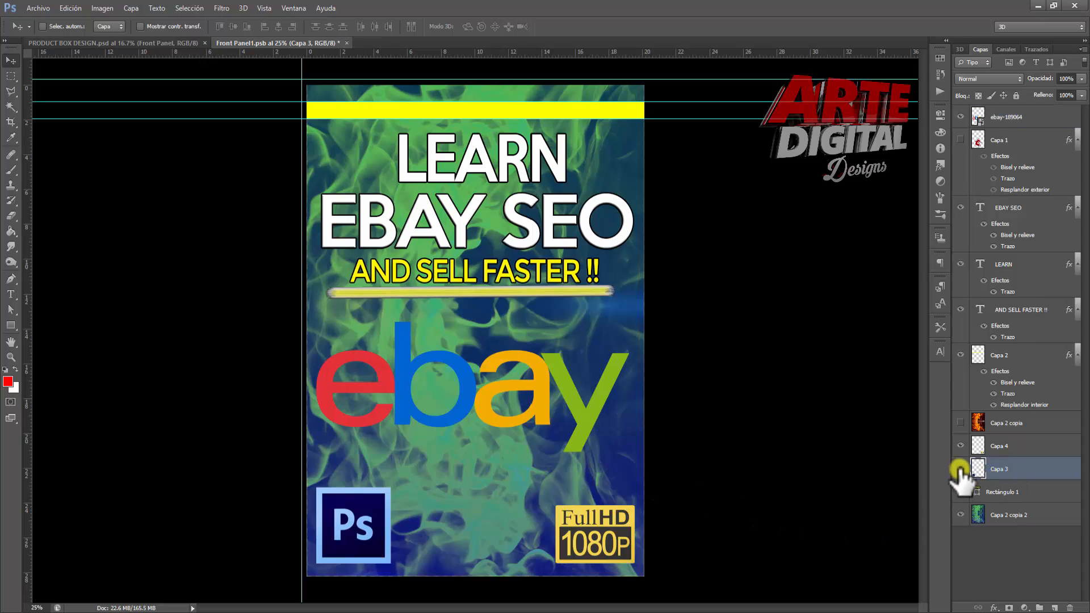
click(960, 470)
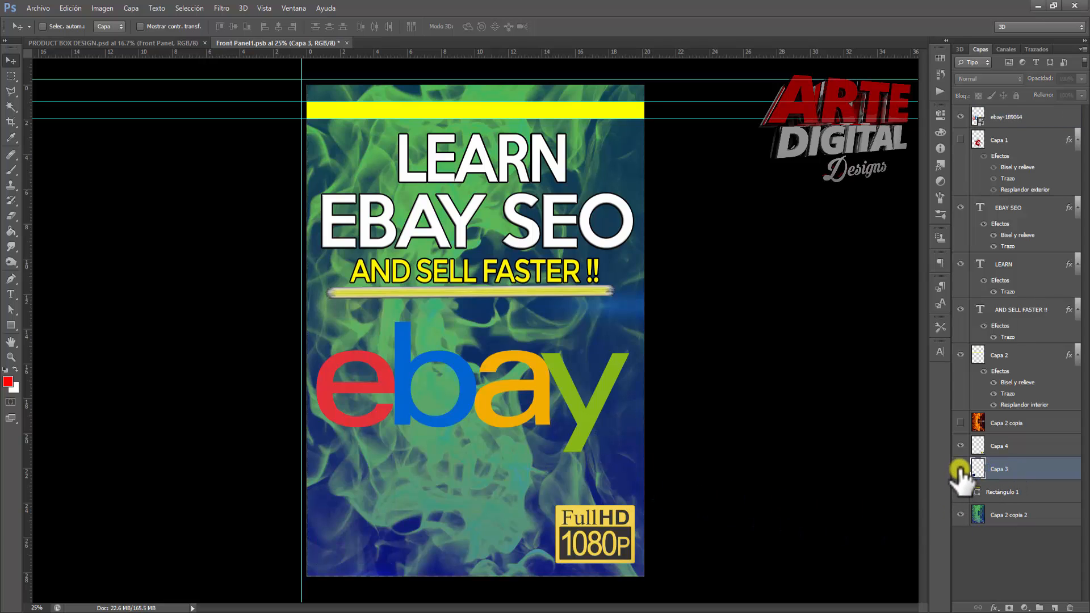
- Save the front panel contents and return to the PRODUCT BOX DESIGN.psd document
click(45, 8)
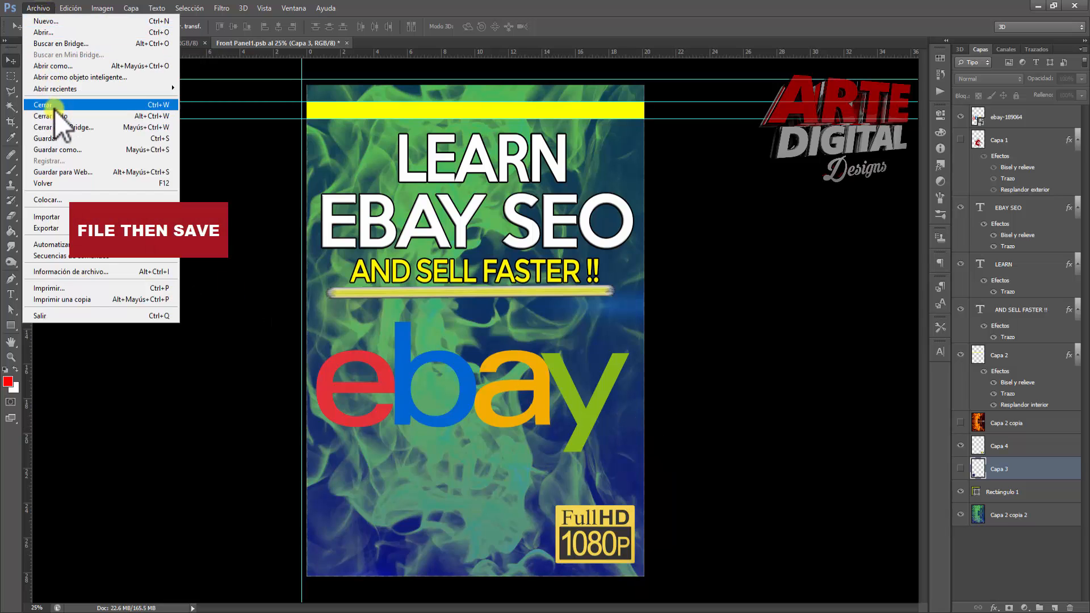
click(60, 138)
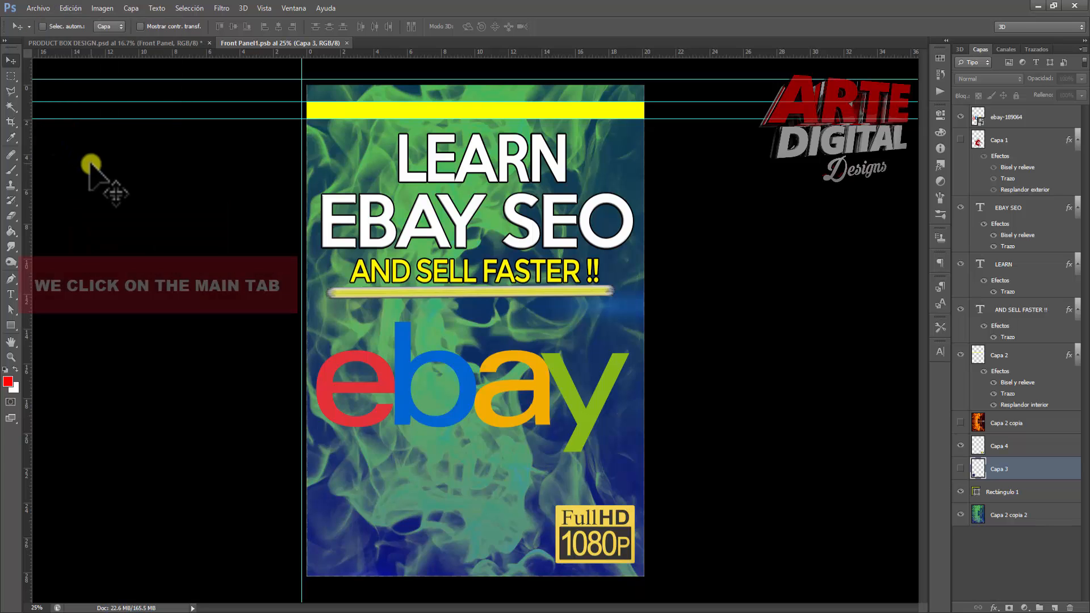
click(90, 44)
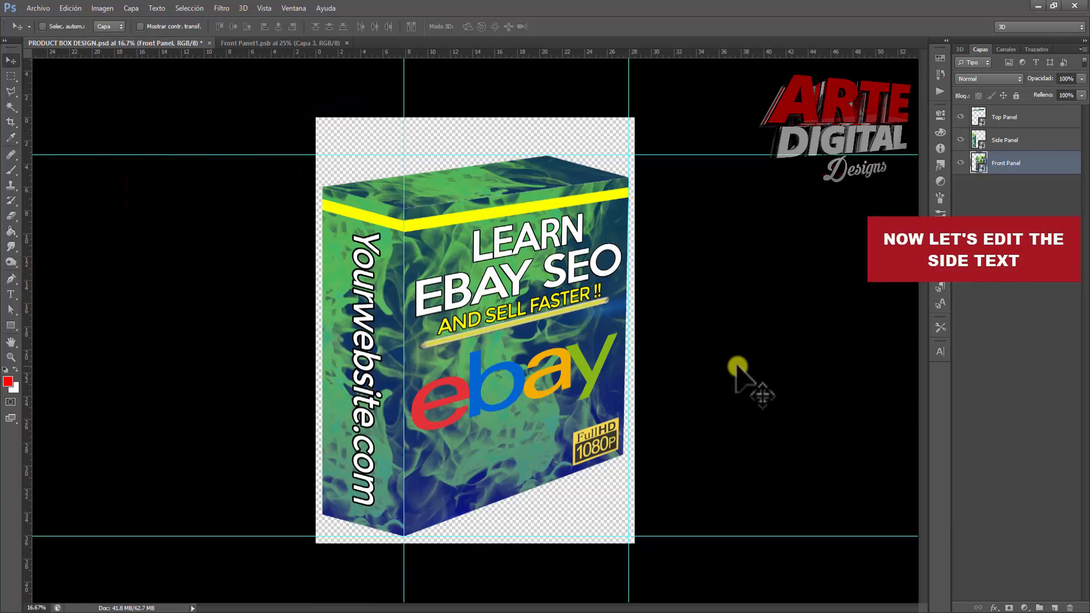
- Open the Side Panel smart object's contents and replace the Yourwebsite.com text with MYONLINECOURSE
click(1008, 144)
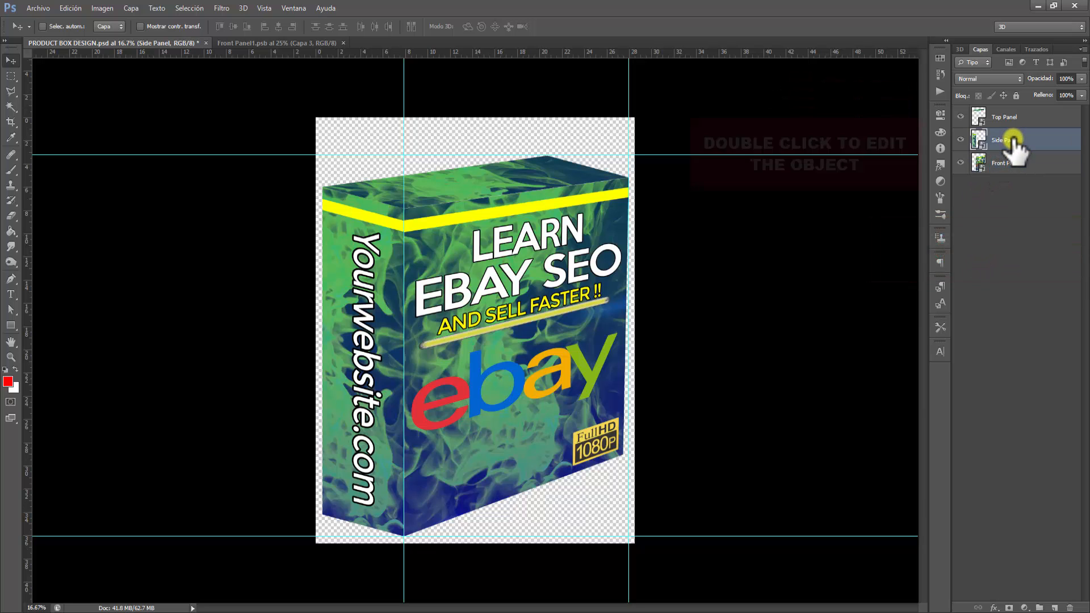
double_click(978, 141)
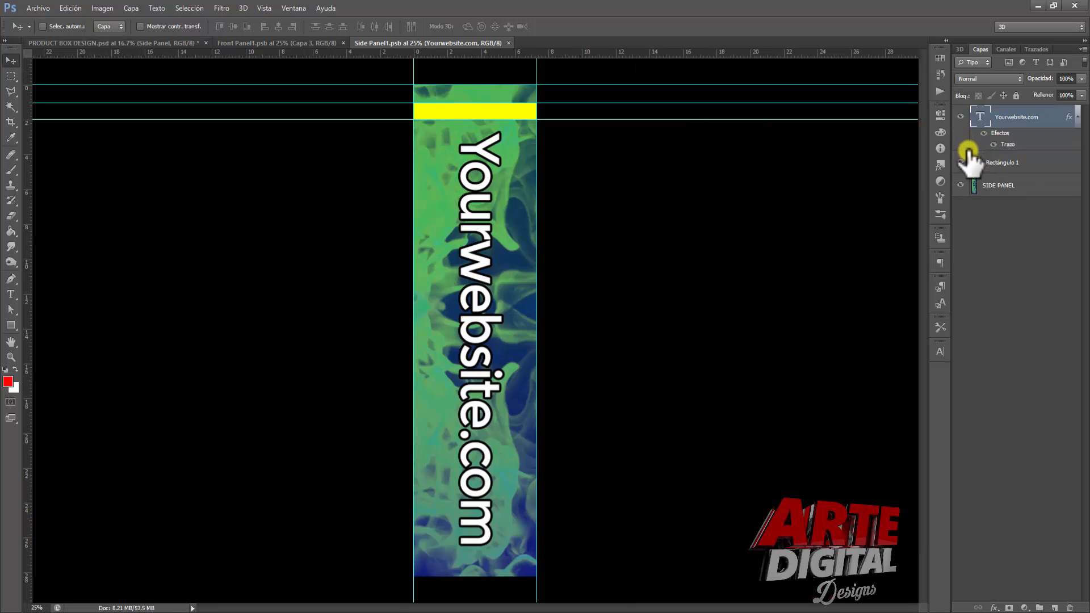
double_click(981, 117)
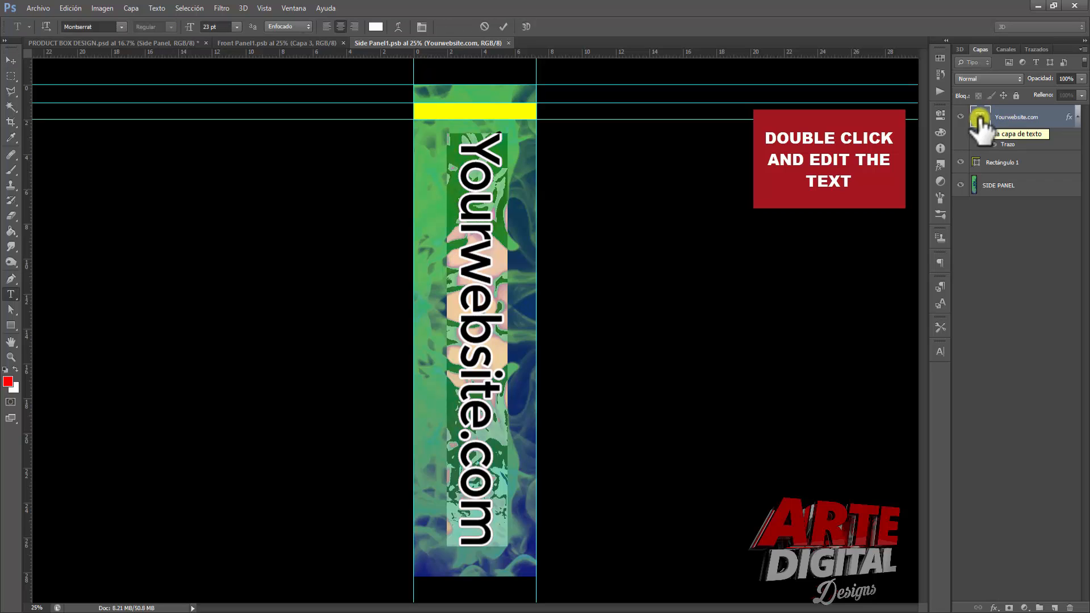
text(MYONLINE)
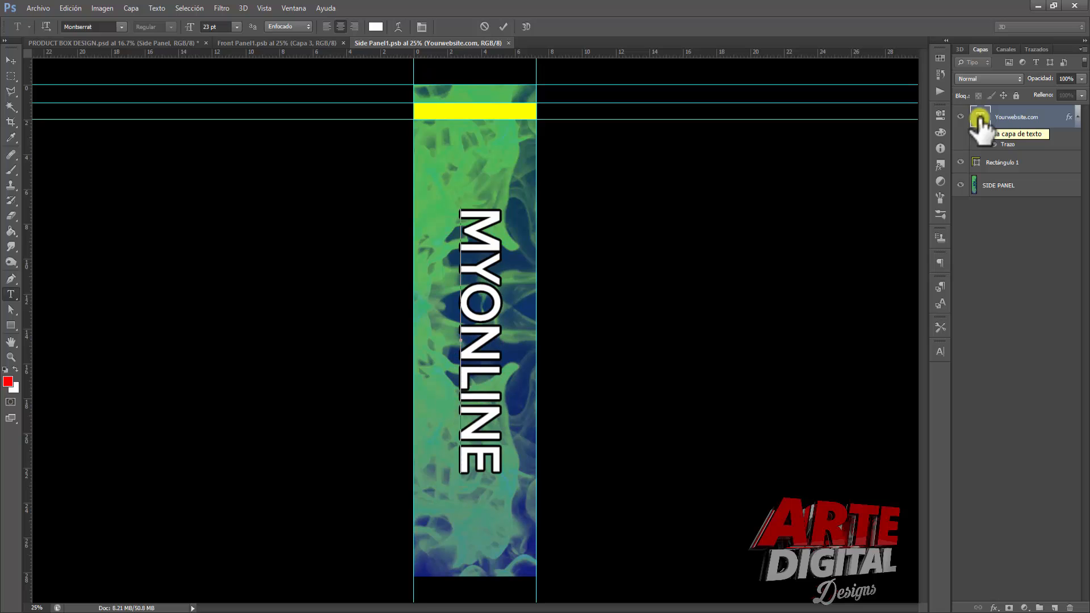
text(COURSE)
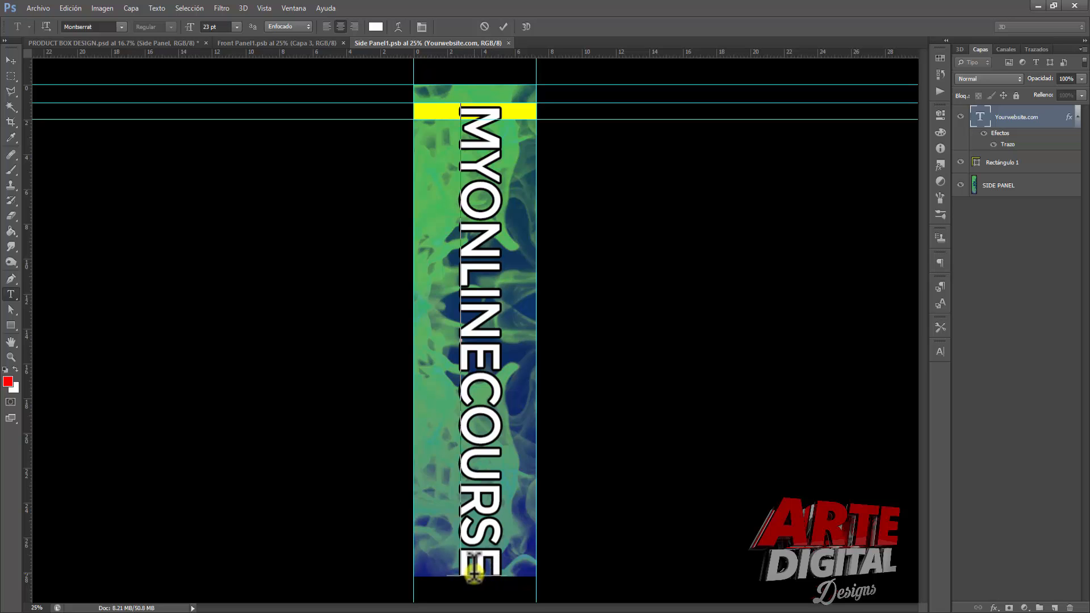
- Set the size of the whole MYONLINECOURSE text to 18 pt
drag(474, 575, 482, 73)
click(237, 26)
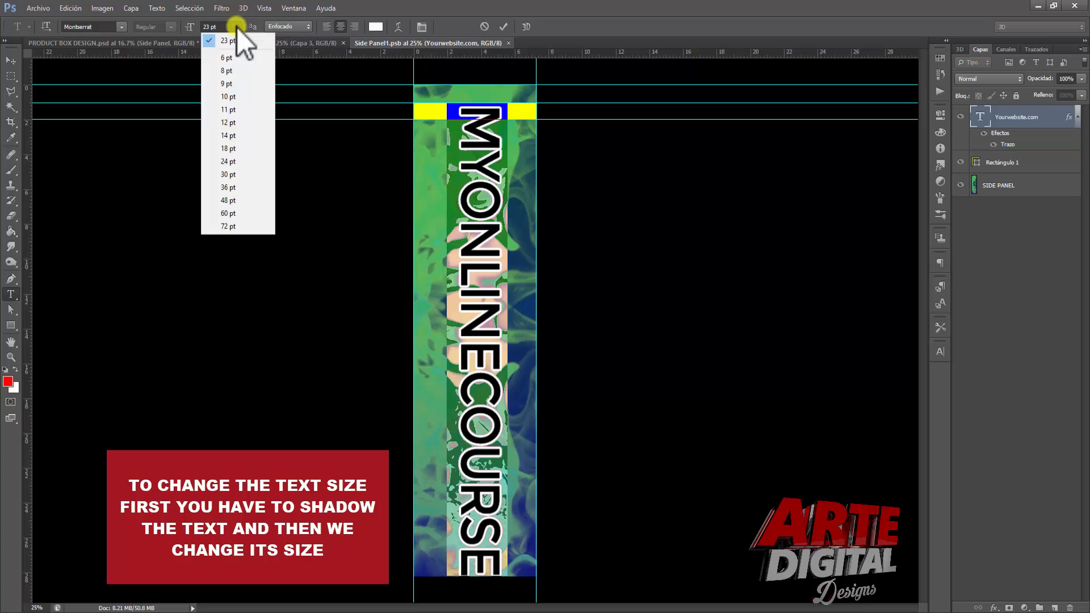
click(231, 149)
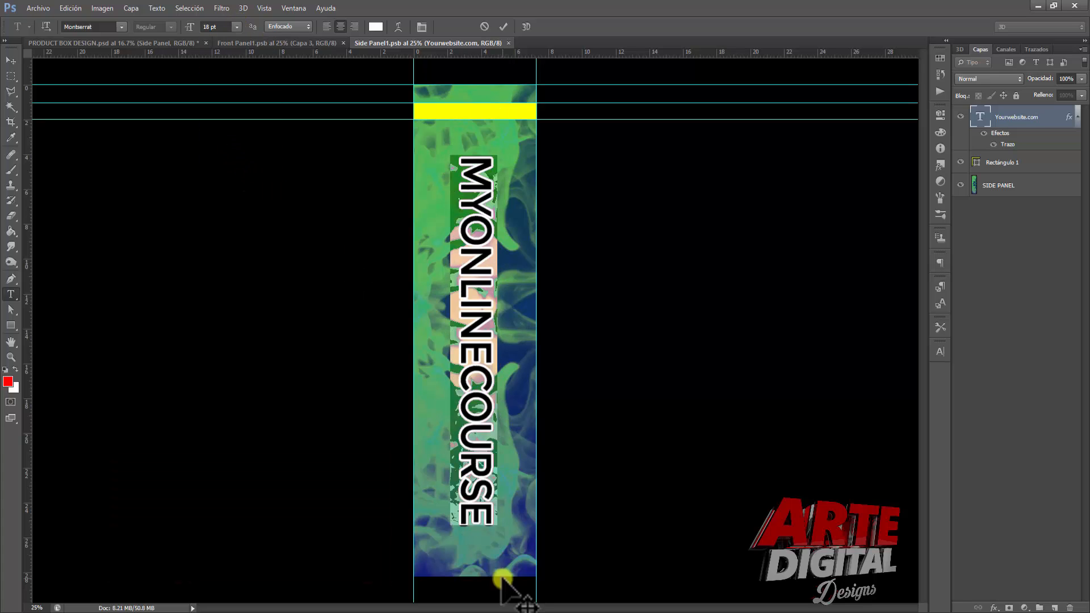
- Append .COM to the side text, set the whole line to 16 pt, and commit the edit
click(474, 527)
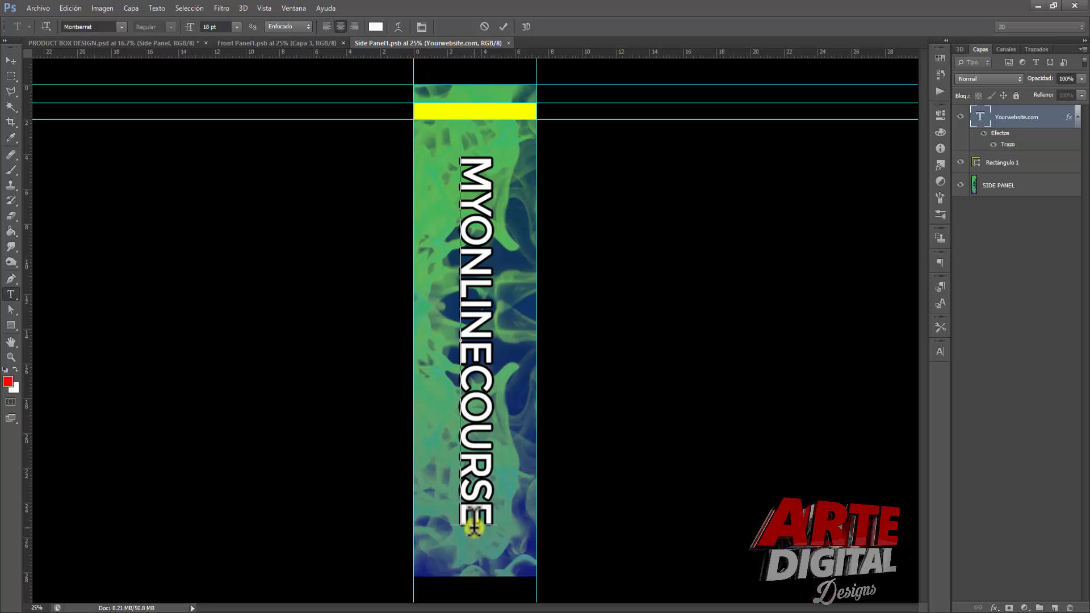
text(.COM)
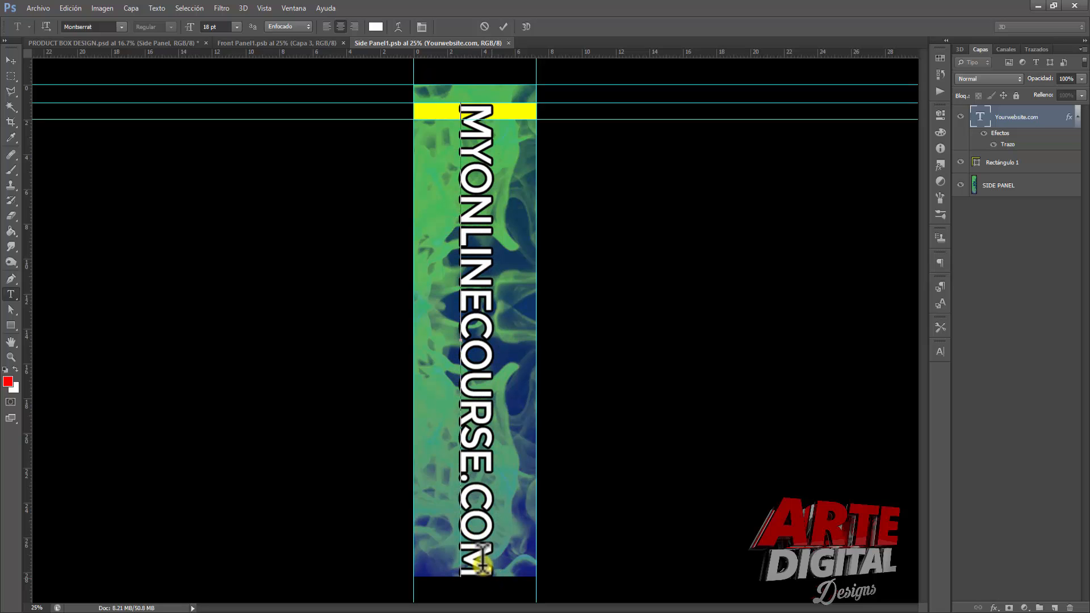
drag(479, 517, 453, 105)
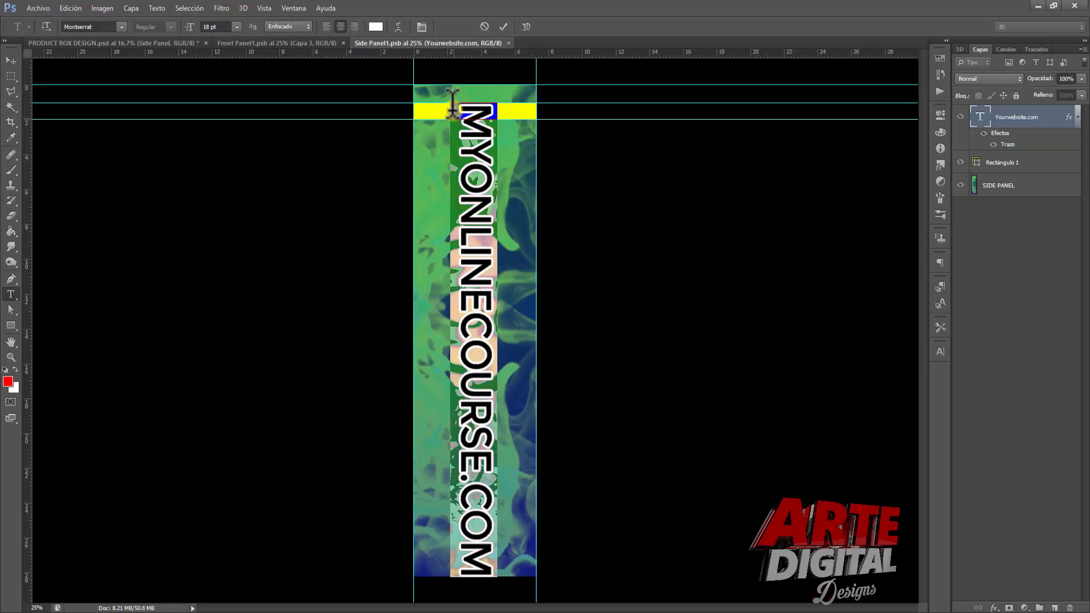
click(221, 26)
text(16)
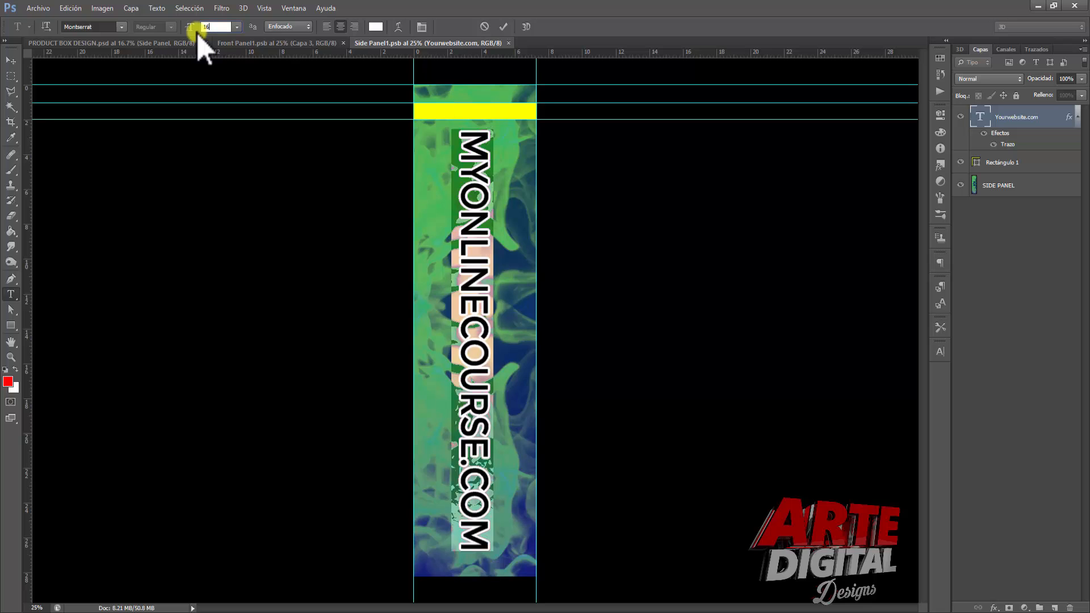
click(12, 60)
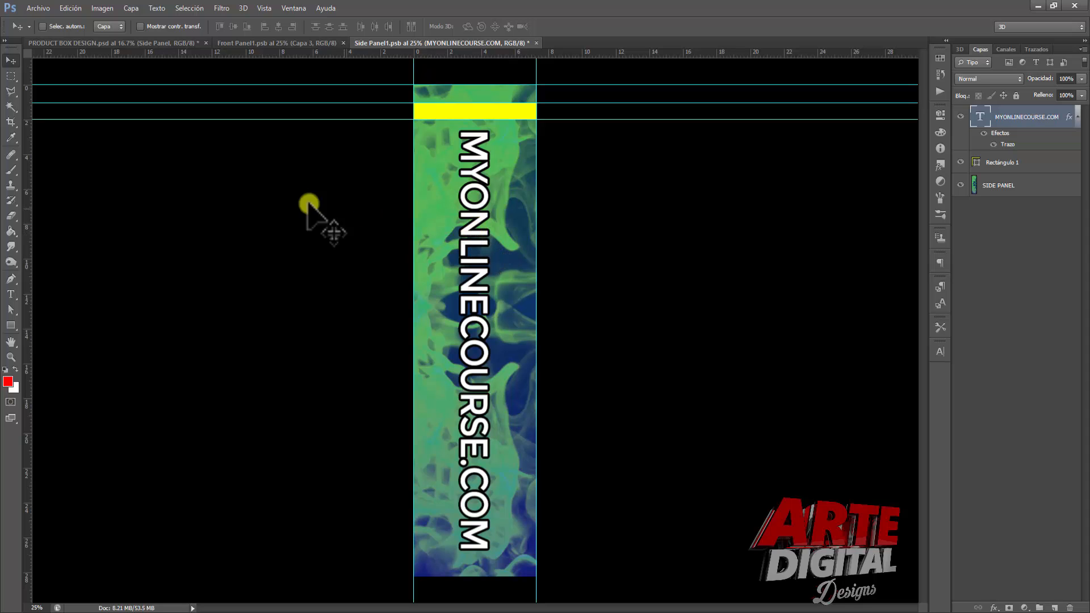
- Save the side panel contents and close both the front and side panel documents, leaving PRODUCT BOX DESIGN.psd open
click(48, 7)
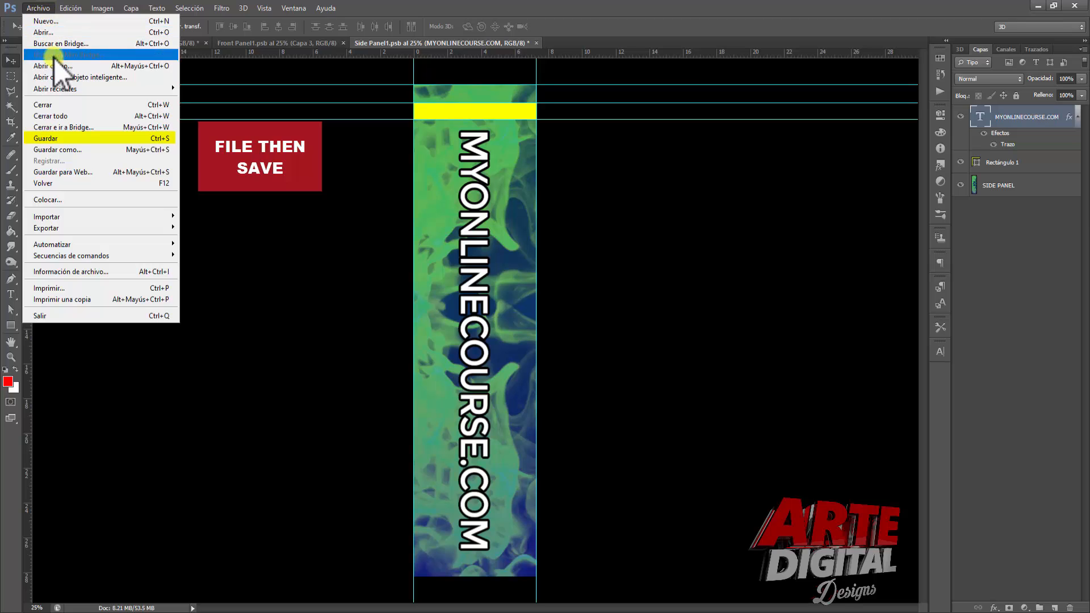
click(53, 139)
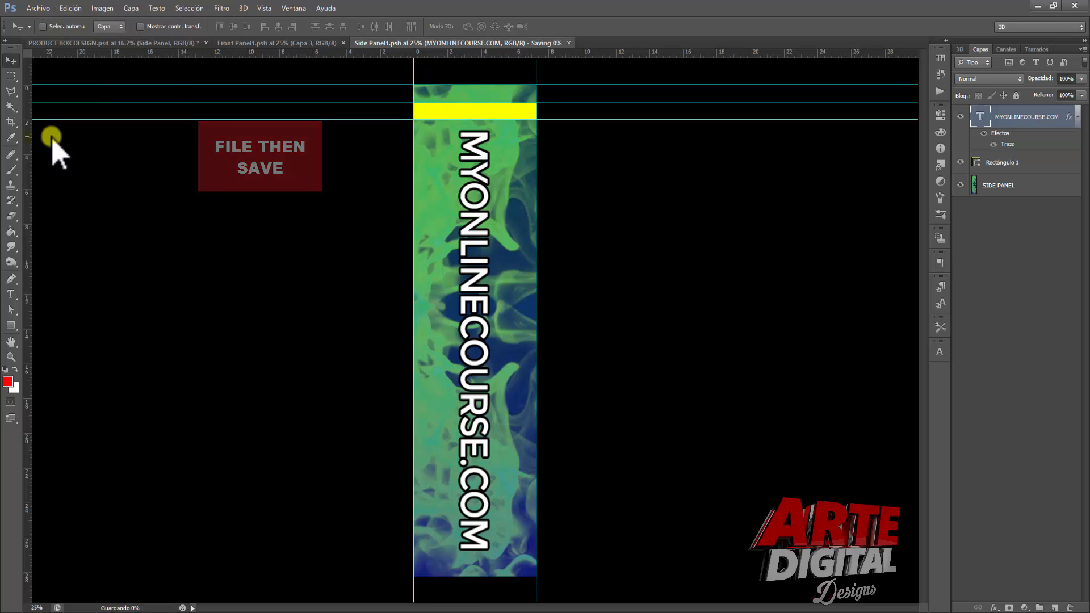
click(126, 43)
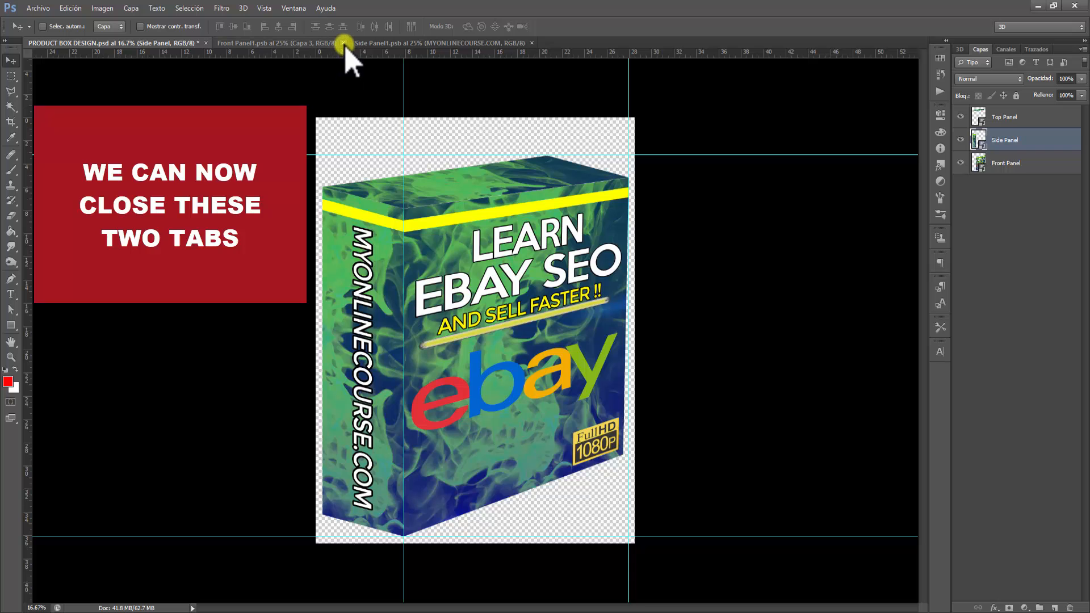
click(343, 43)
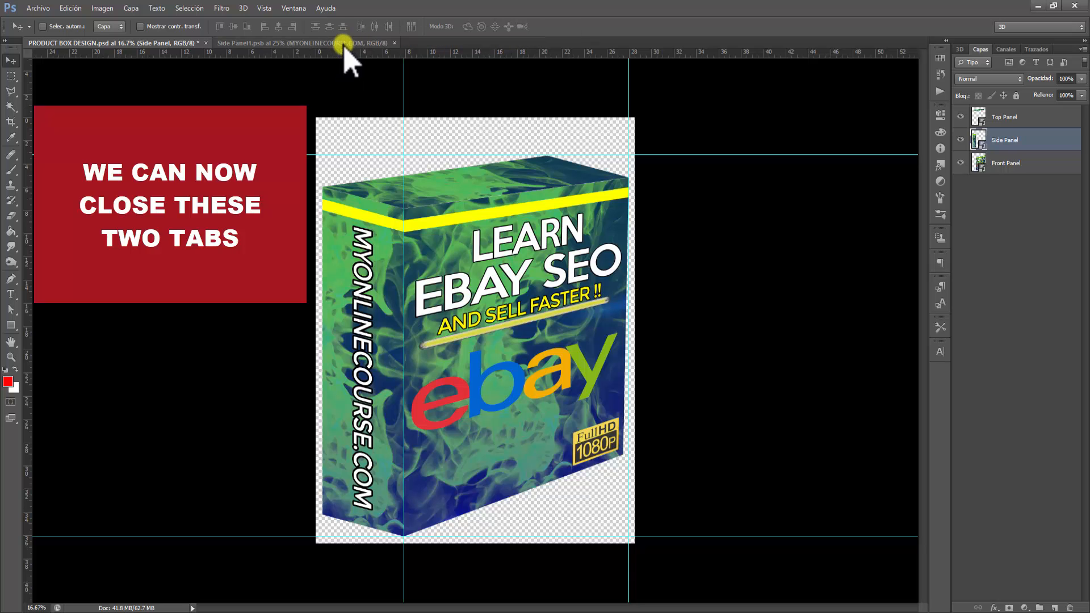
click(394, 50)
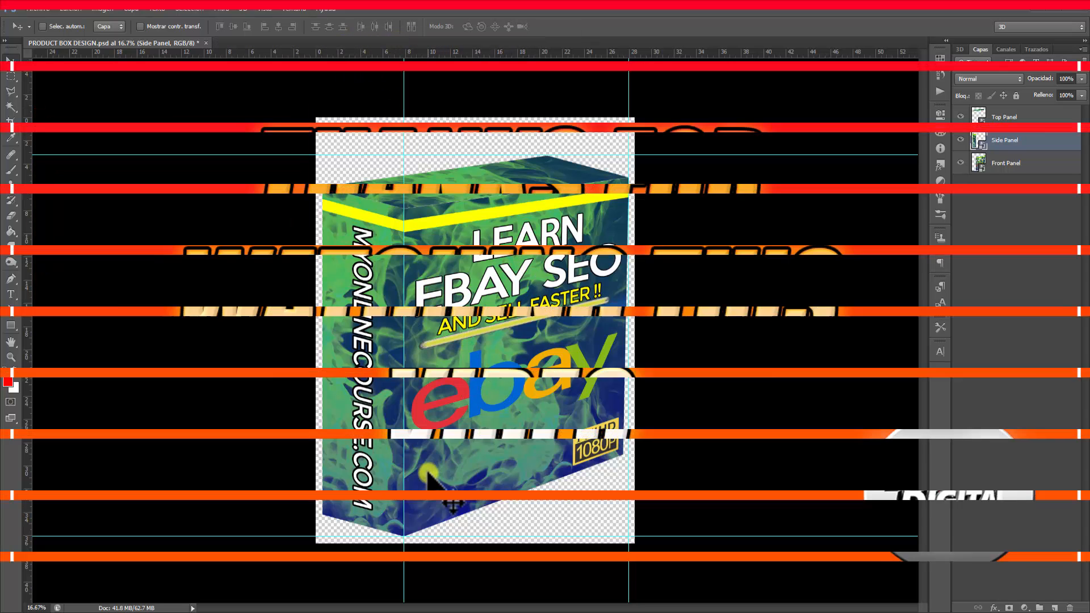